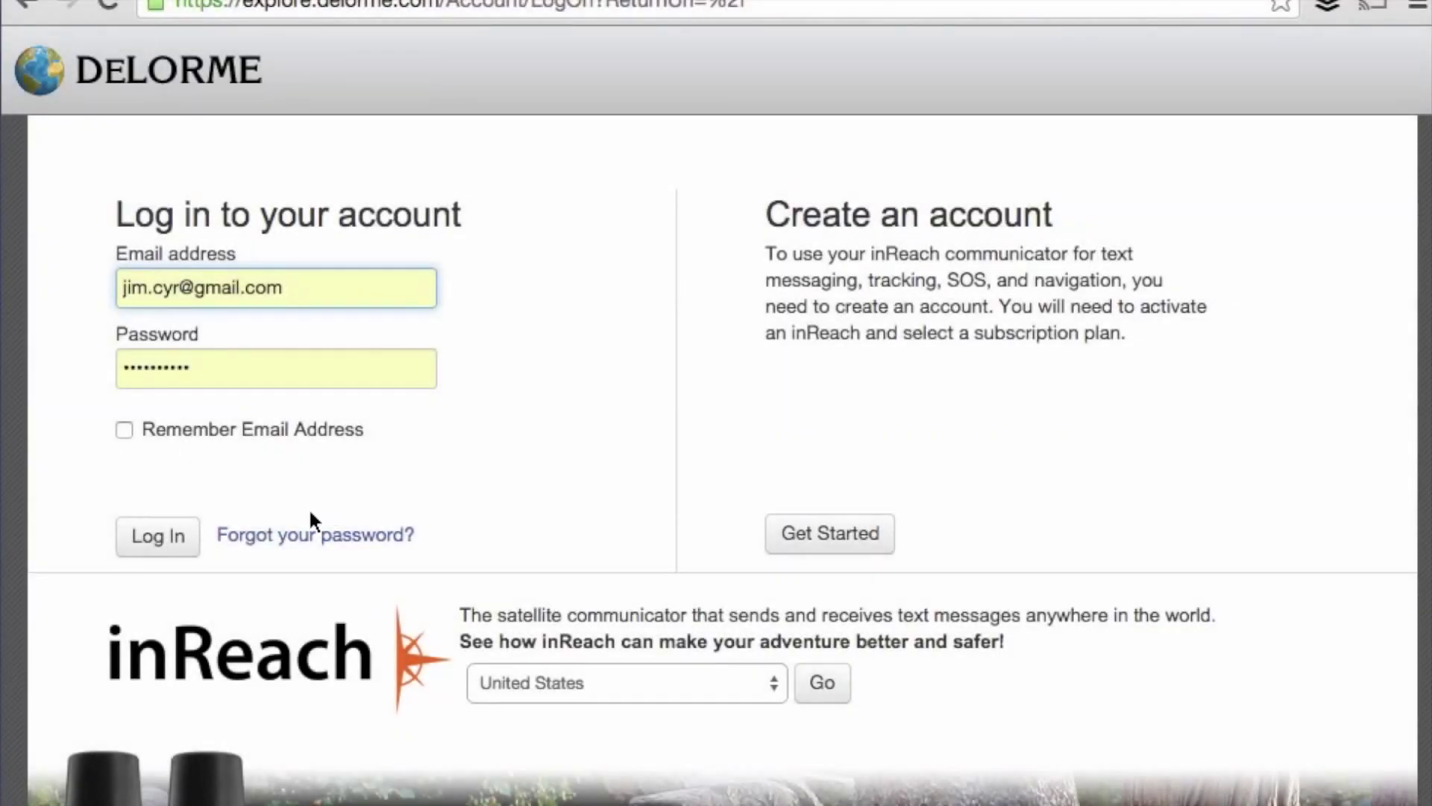
Log in to DeLorme Explore and follow the inReach Update notice to the Sync page
left_click(163, 536)
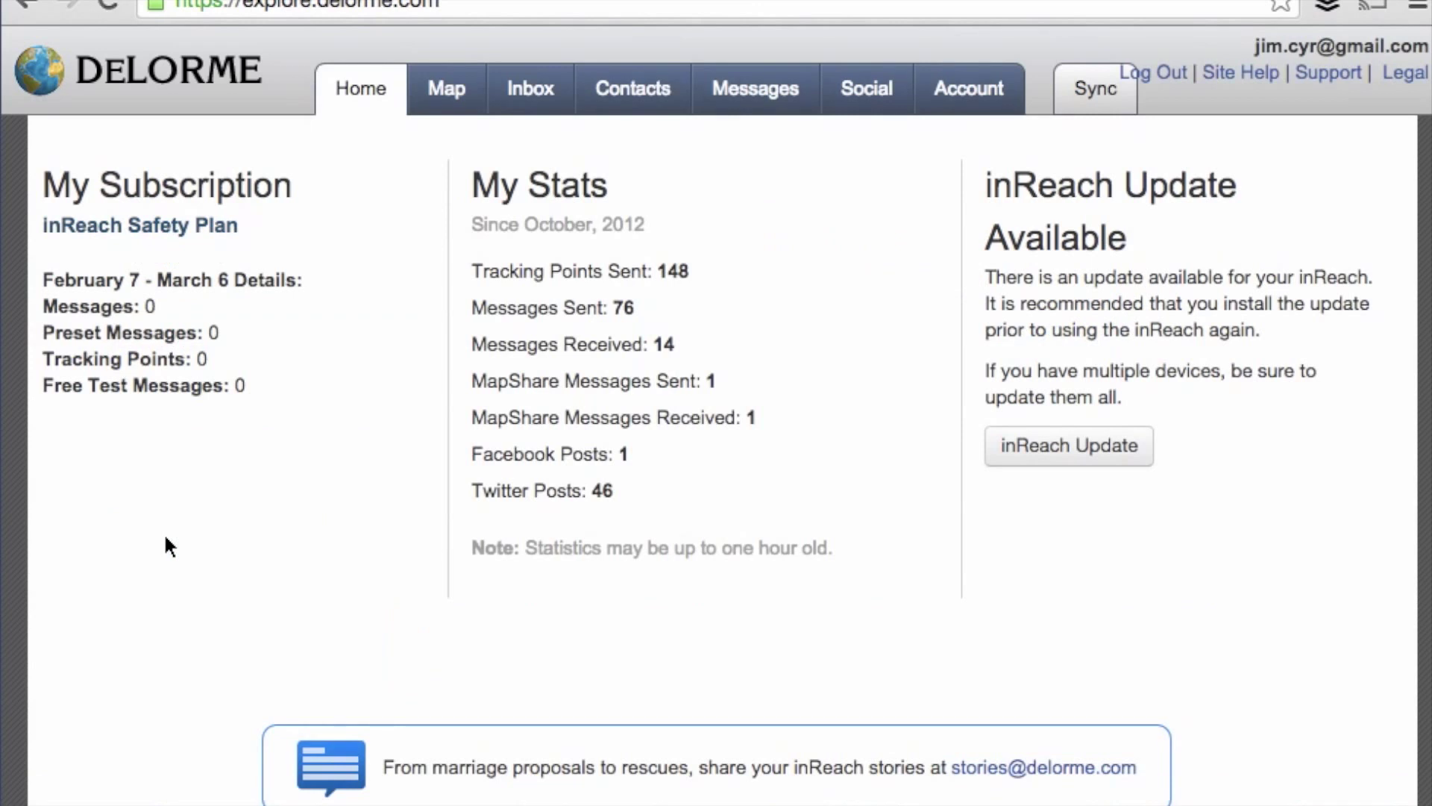
left_click(1082, 439)
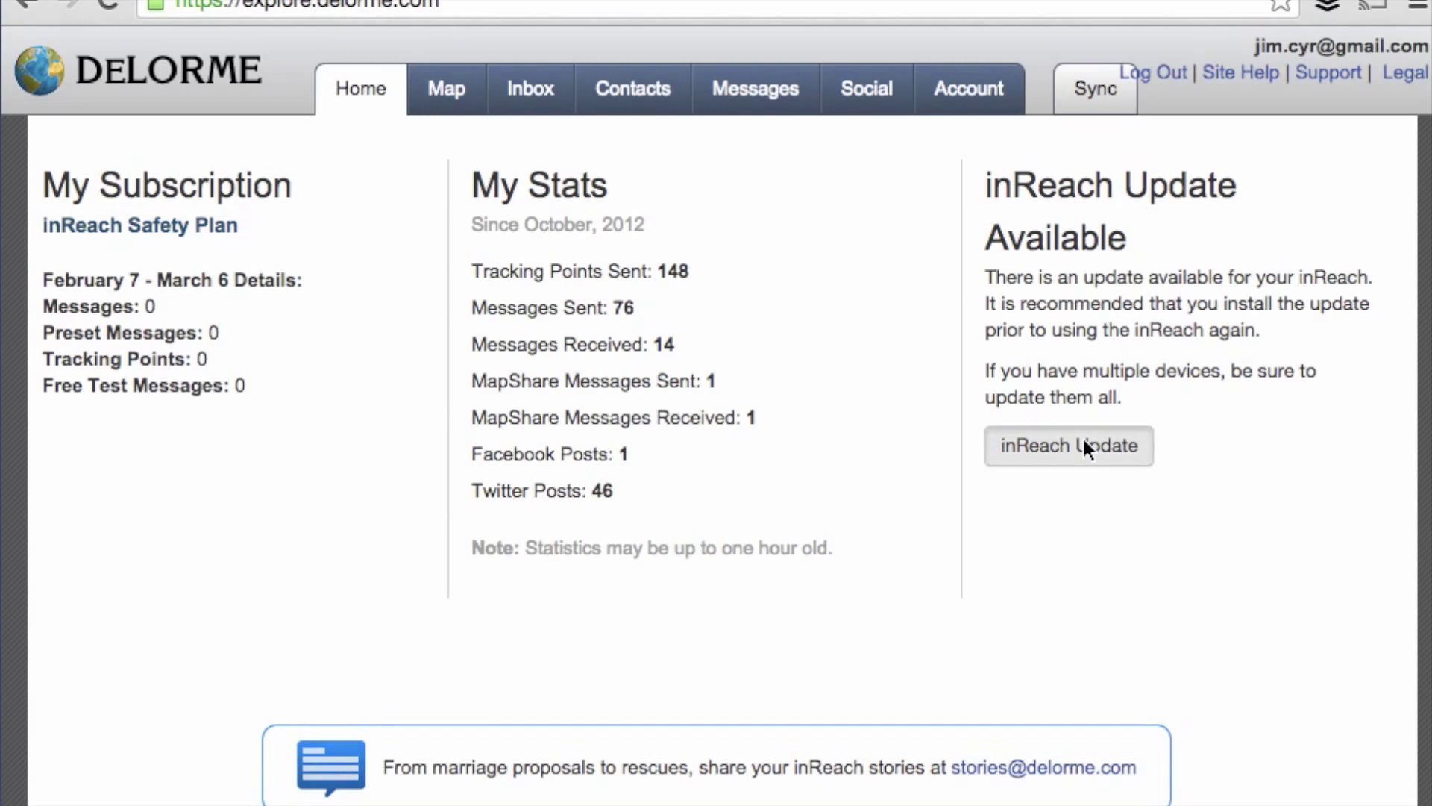
left_click(1082, 439)
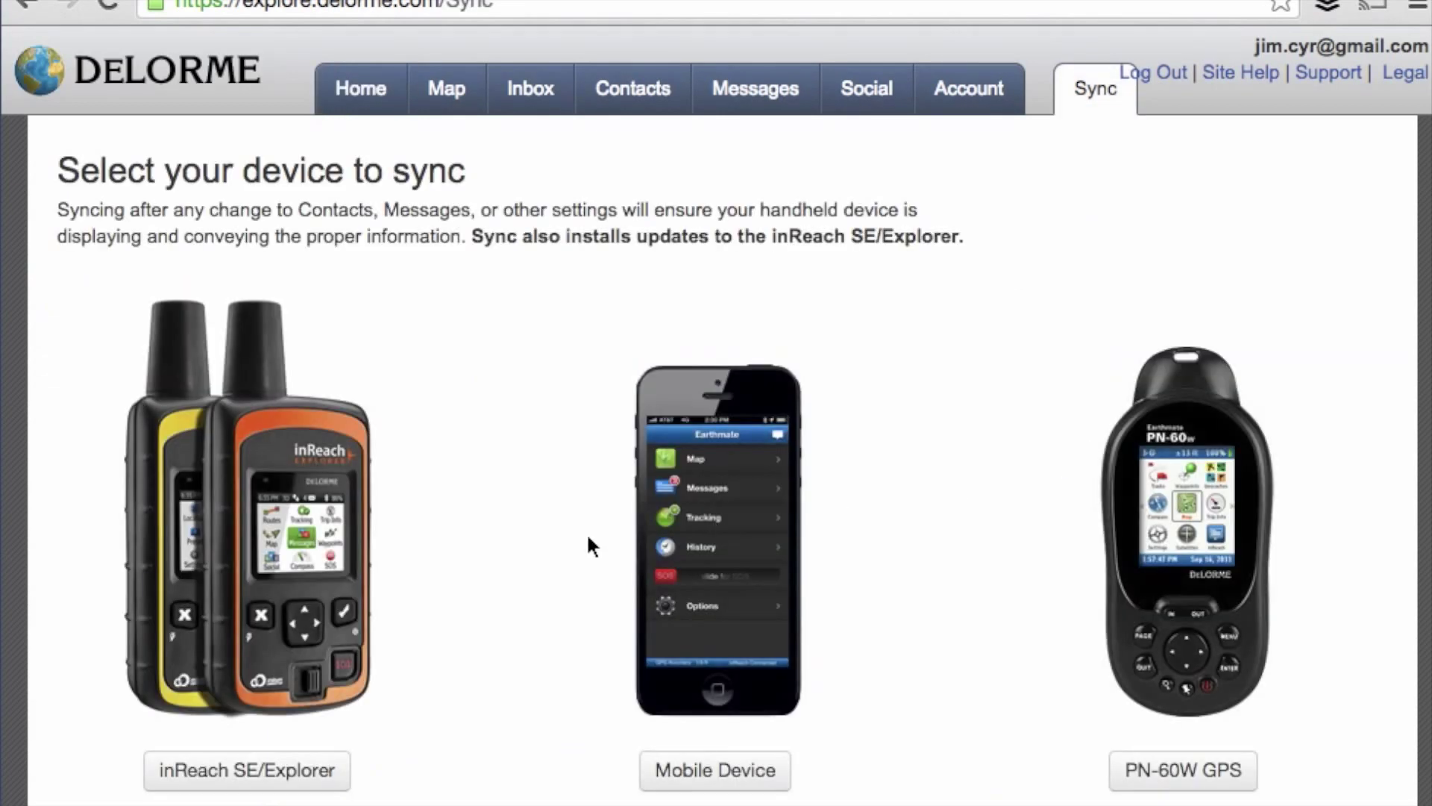
scroll(468, 558, "down", 3)
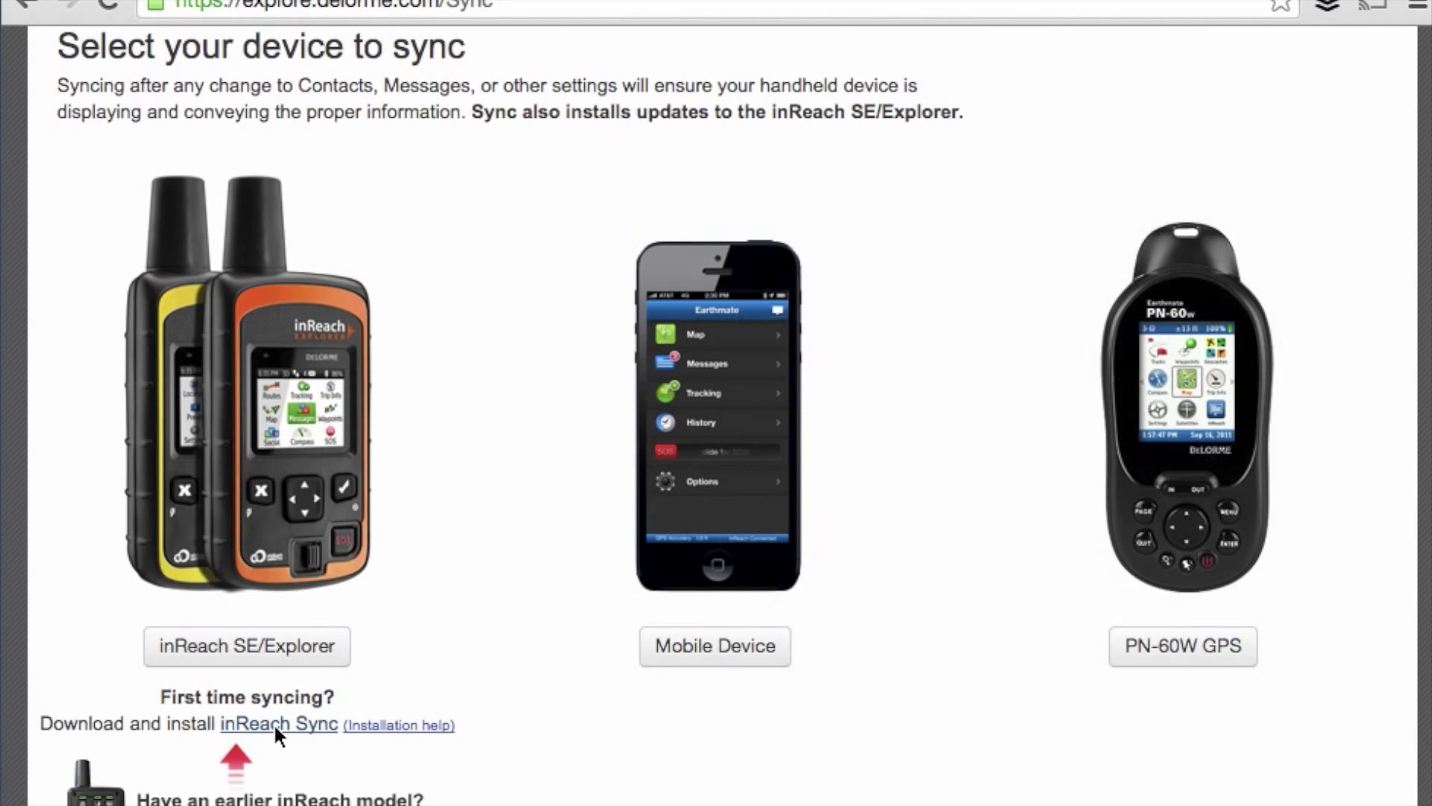
Choose inReach SE/Explorer and allow Chrome to launch the inReach Sync application
left_click(277, 652)
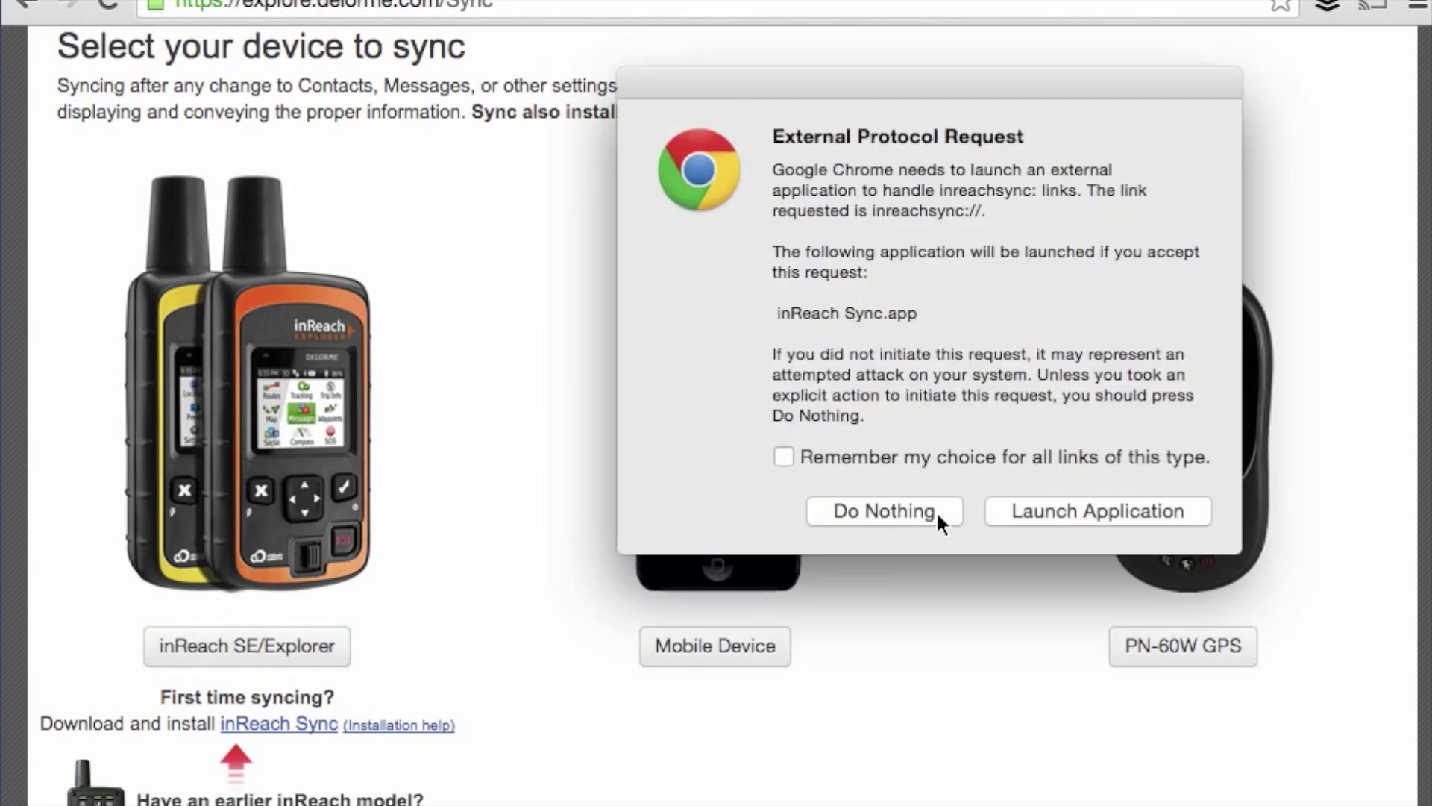
left_click(1044, 510)
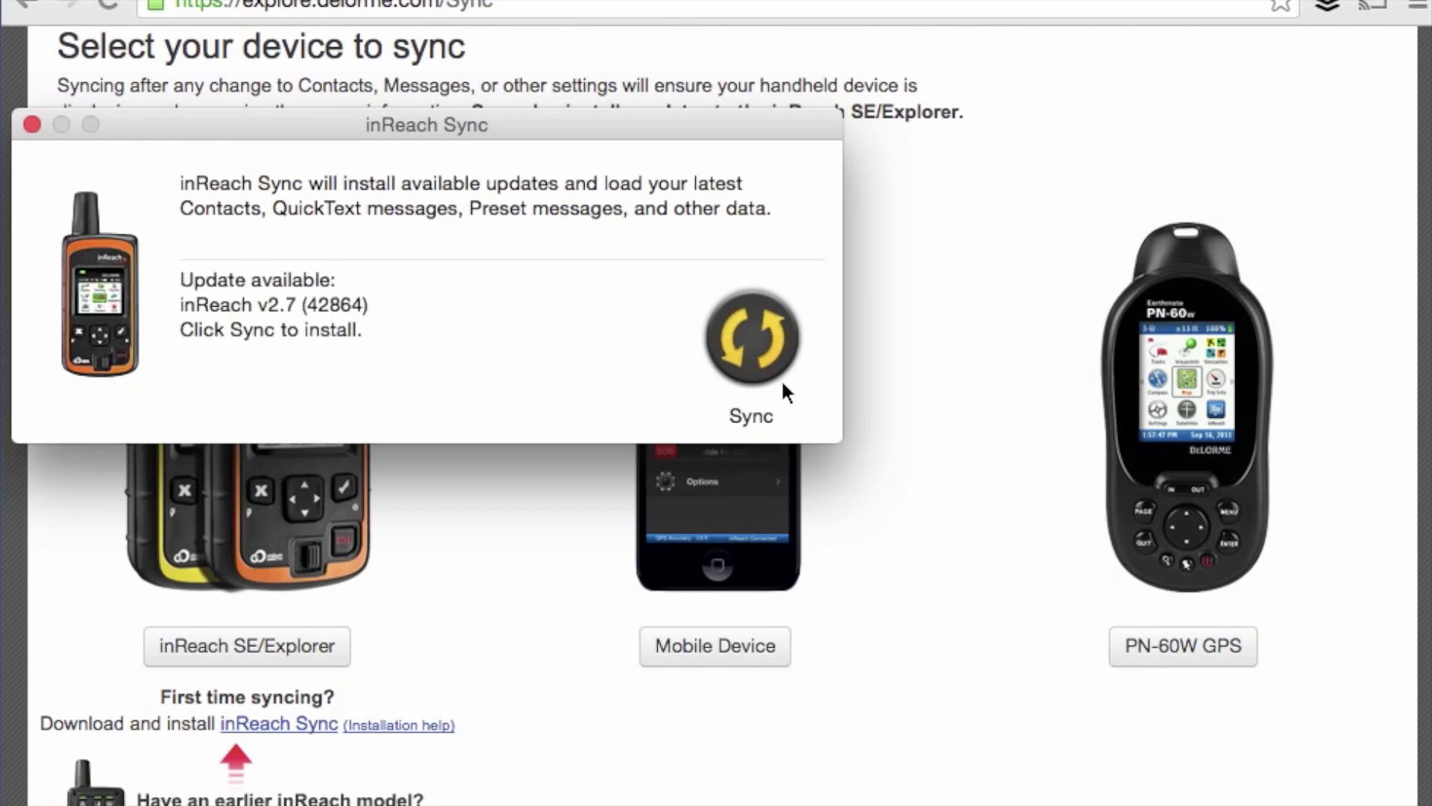
Sync the connected inReach to install the v2.7 (42864) firmware update
left_click(752, 346)
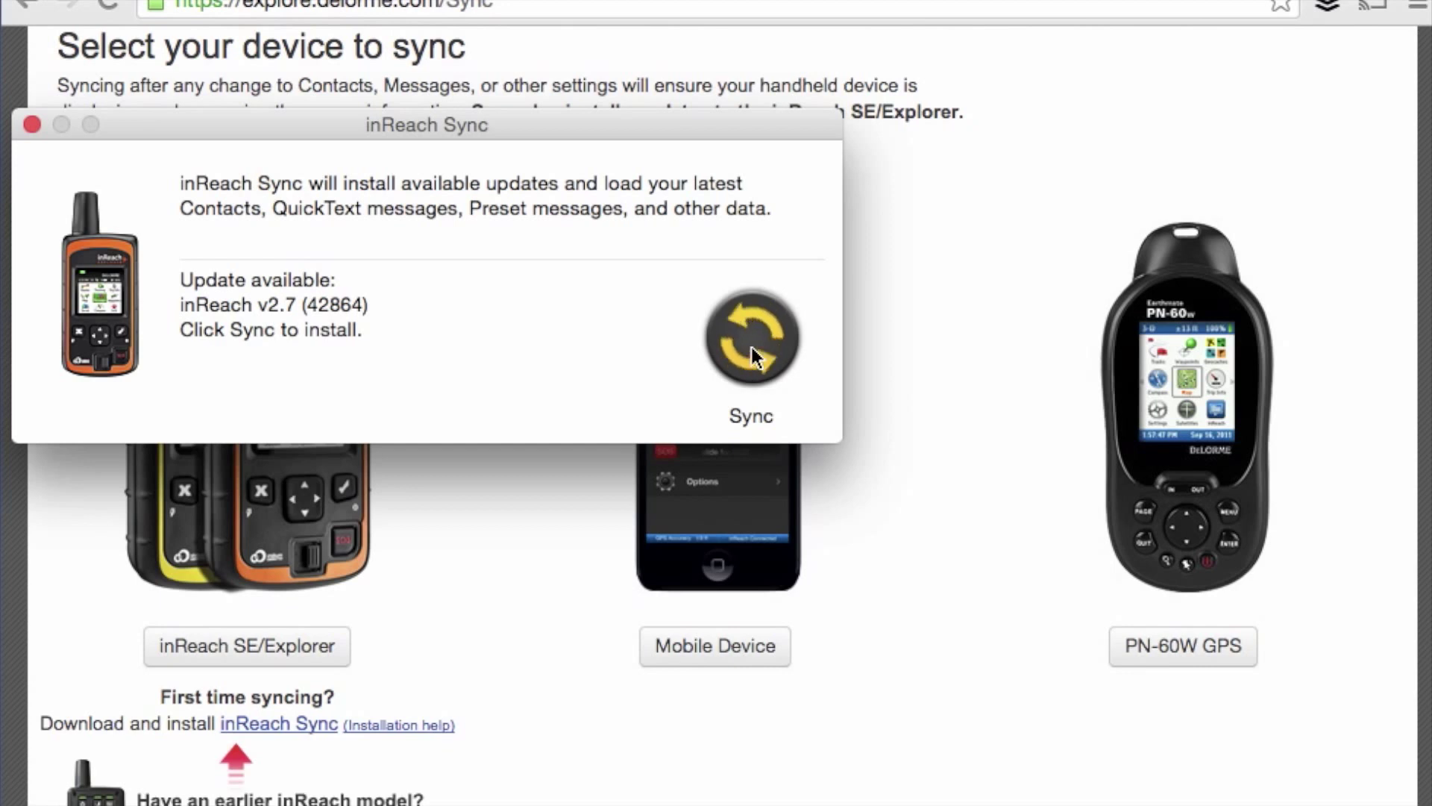